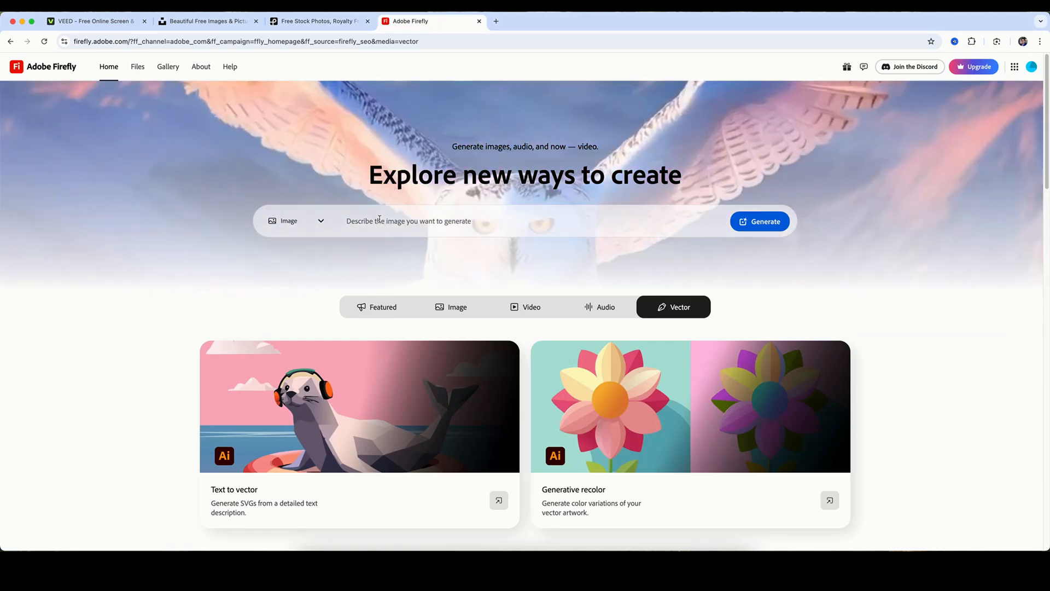
Browse the free photos on Unsplash and the Adobe Firefly home page as sources for background images.
click(312, 22)
click(239, 22)
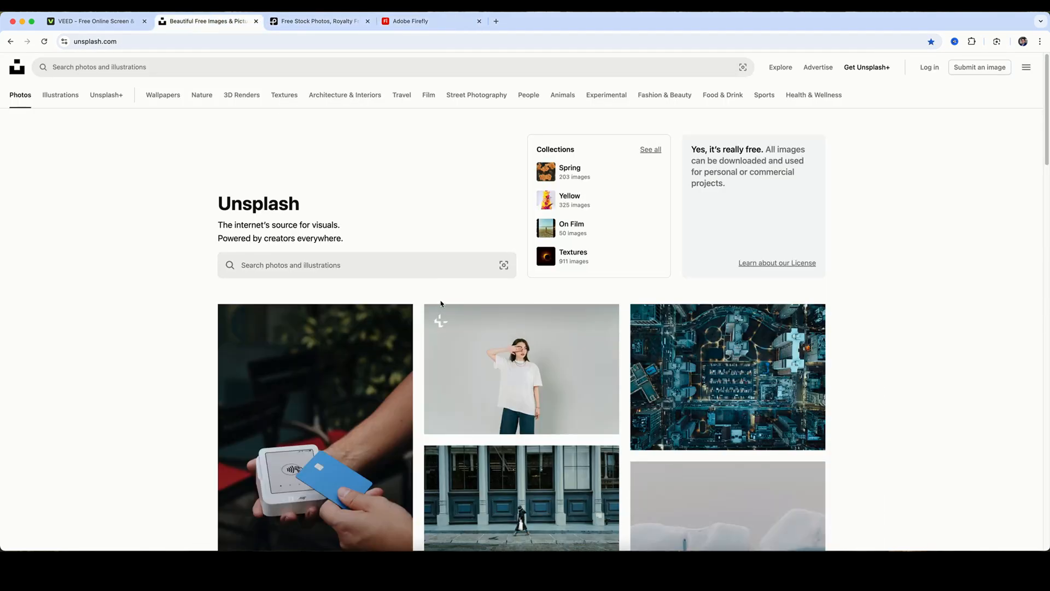
scroll(438, 317, down, 10)
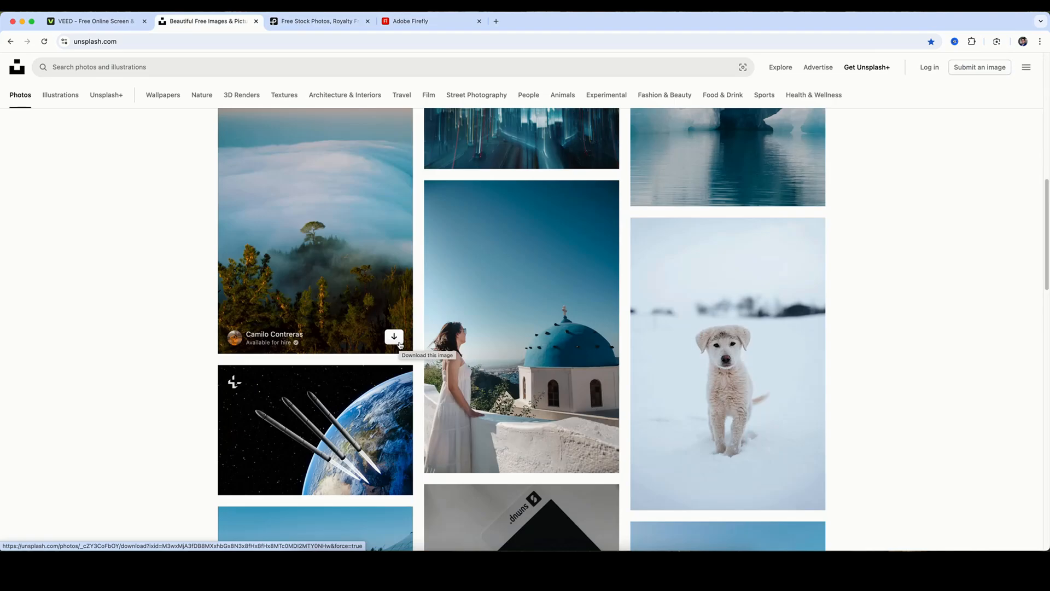
scroll(399, 343, up, 10)
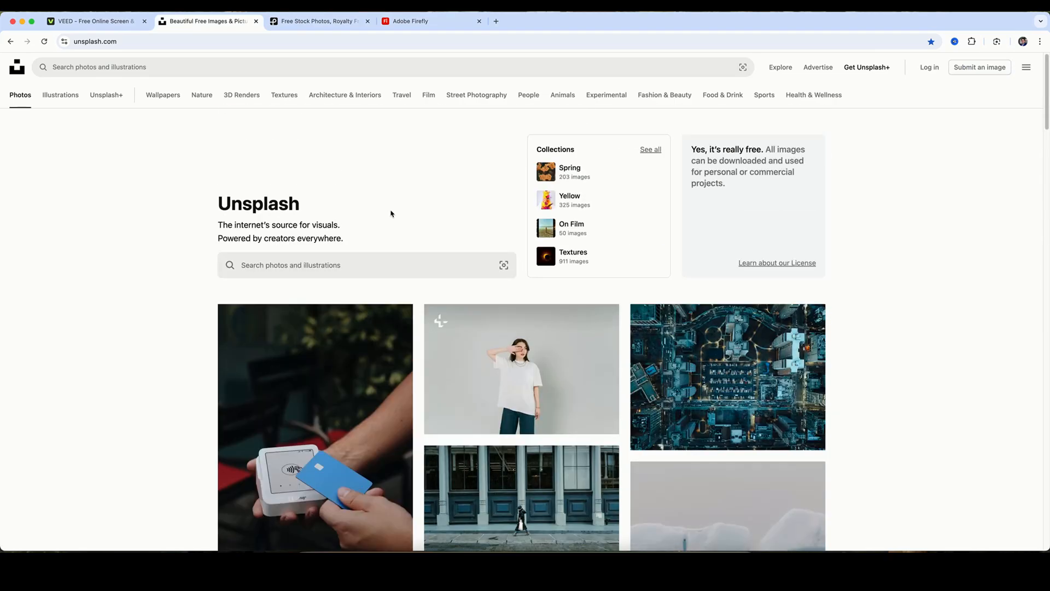
click(433, 22)
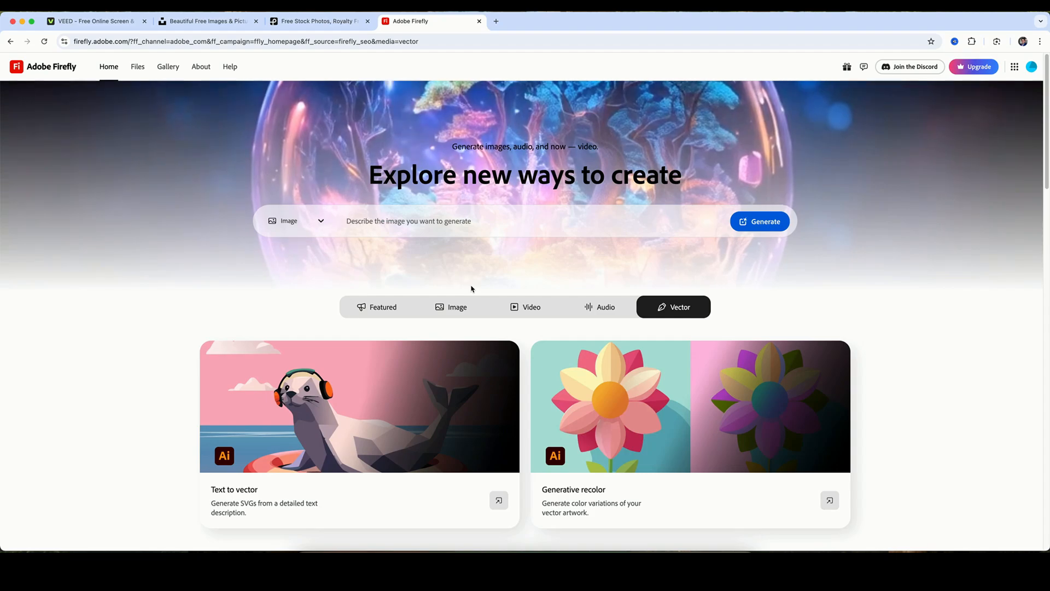
scroll(472, 288, down, 3)
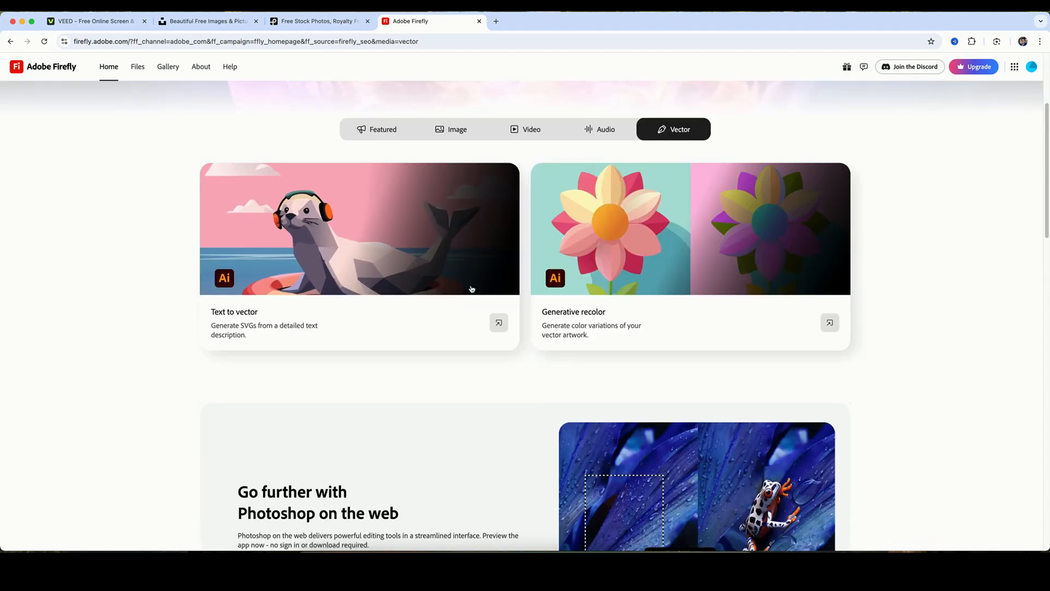
scroll(472, 288, down, 8)
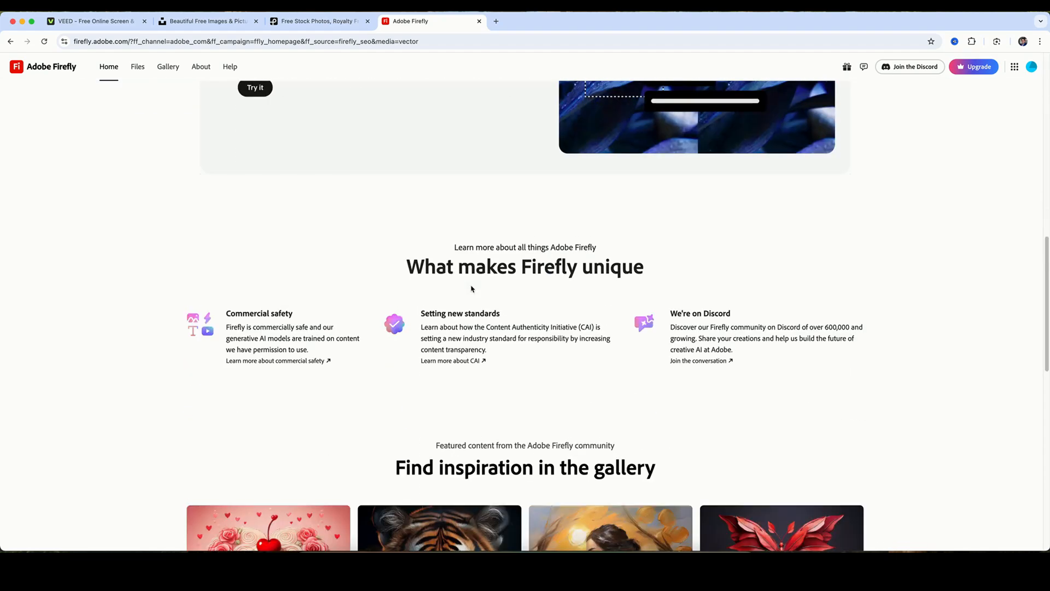
scroll(471, 289, down, 10)
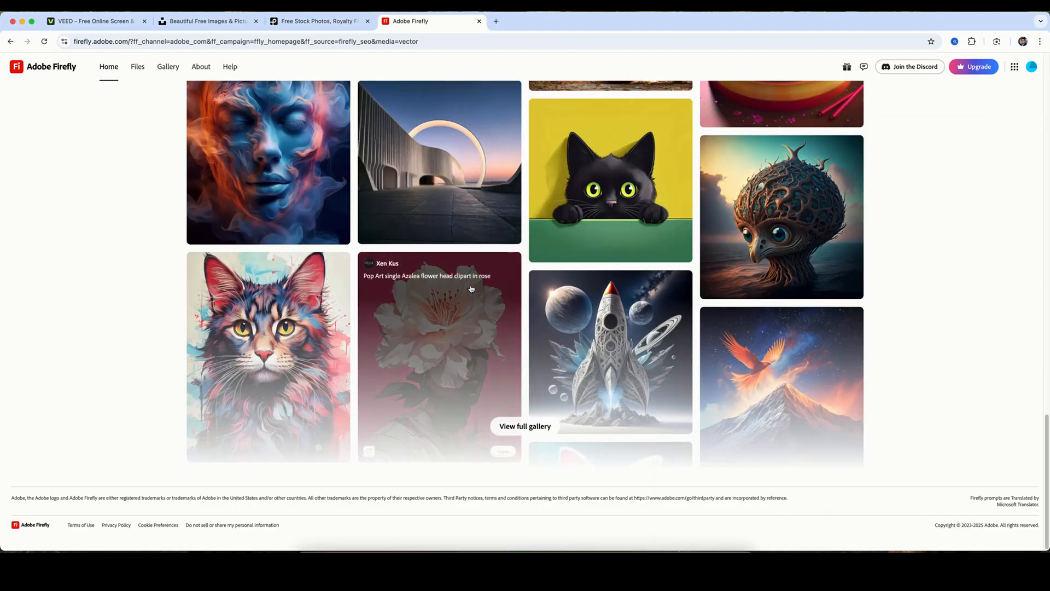
scroll(472, 288, up, 10)
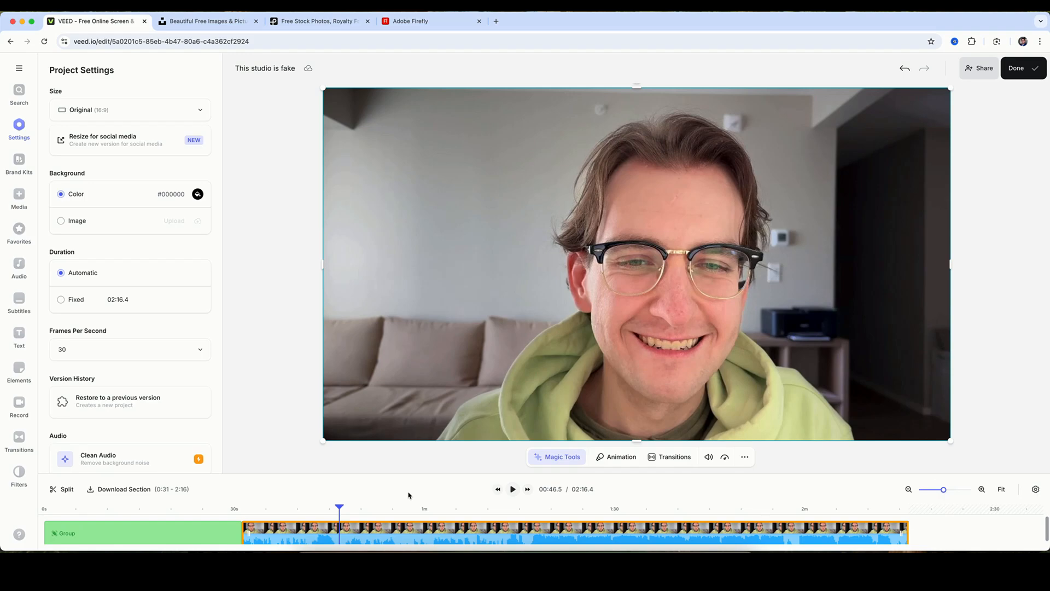
In the VEED project, remove the background from the talking-head video clip that follows the group.
click(564, 455)
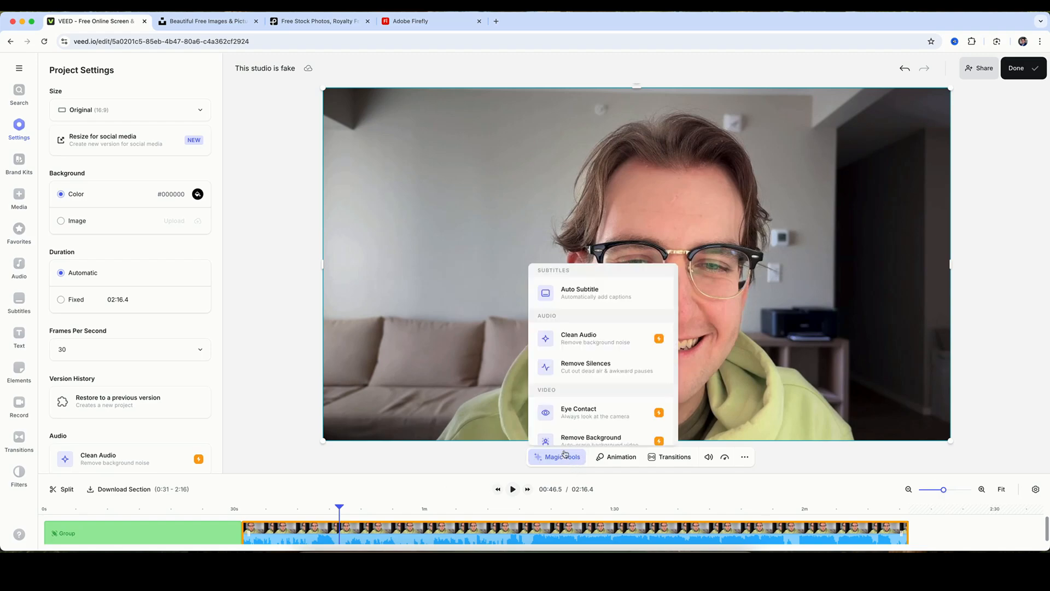
scroll(572, 423, down, 1)
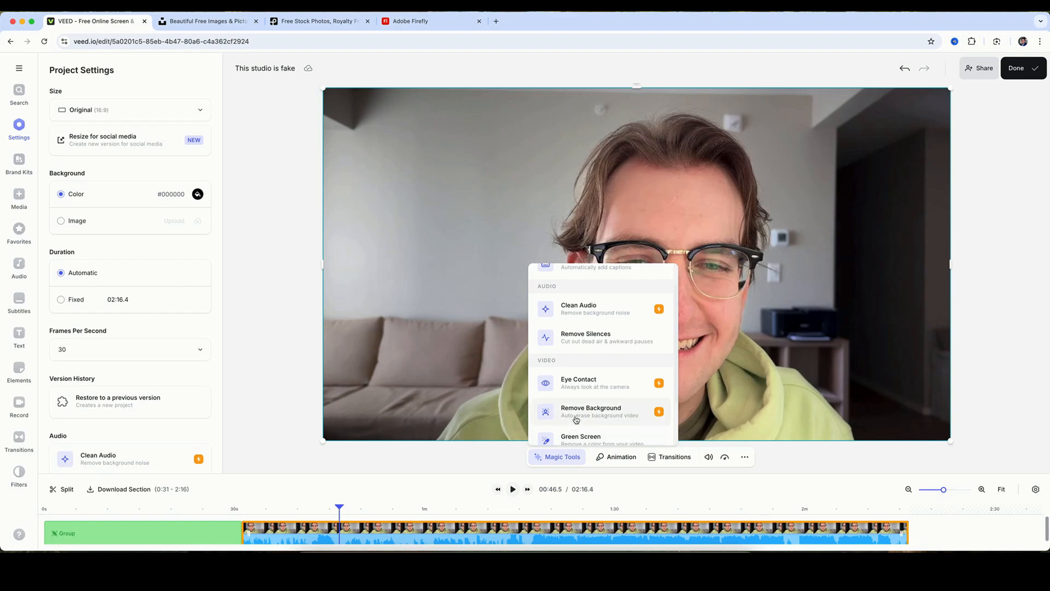
click(438, 528)
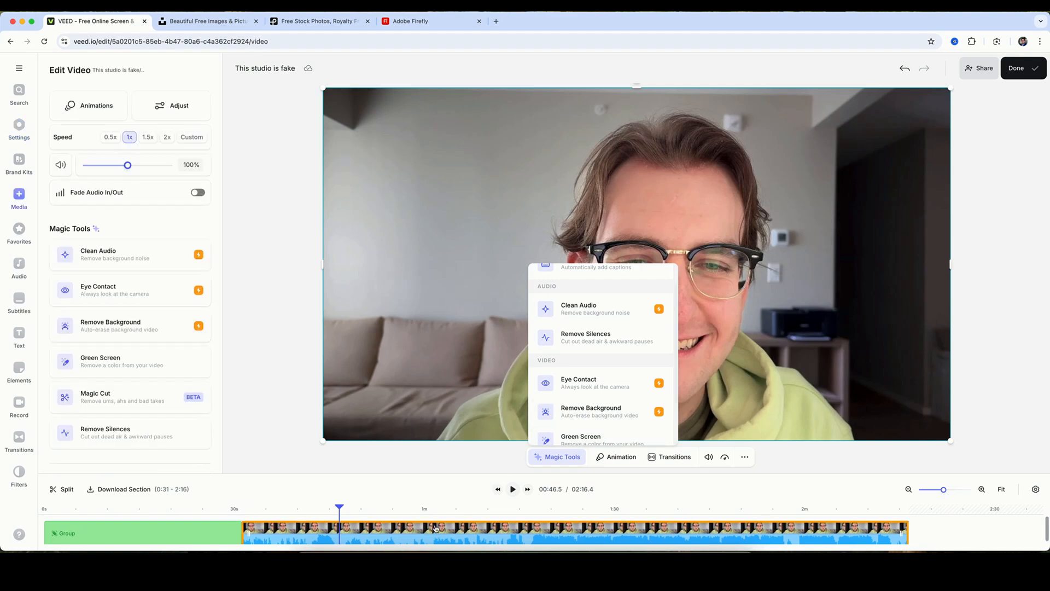
click(186, 510)
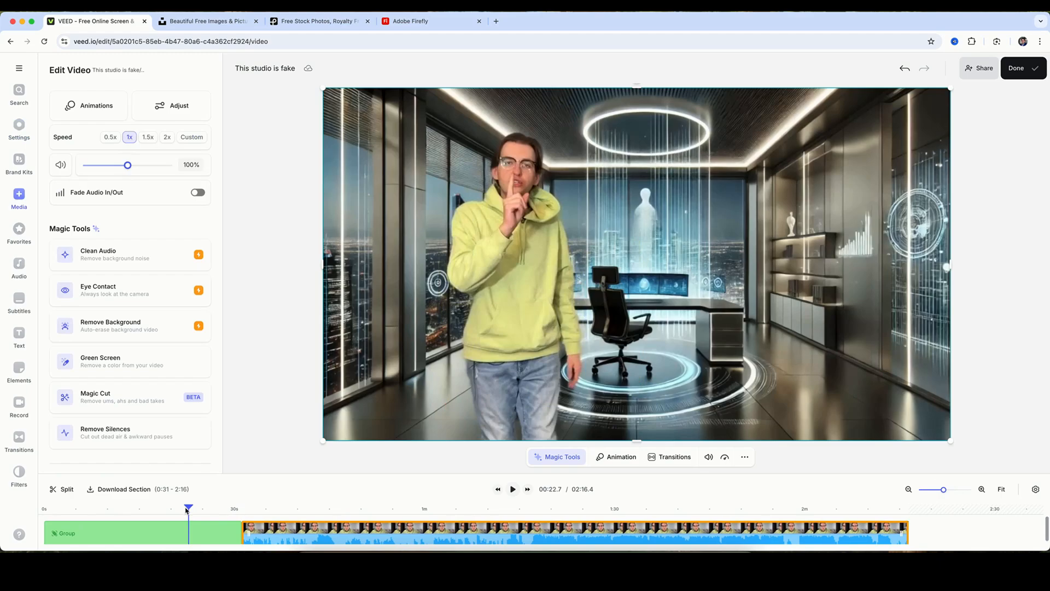
click(343, 509)
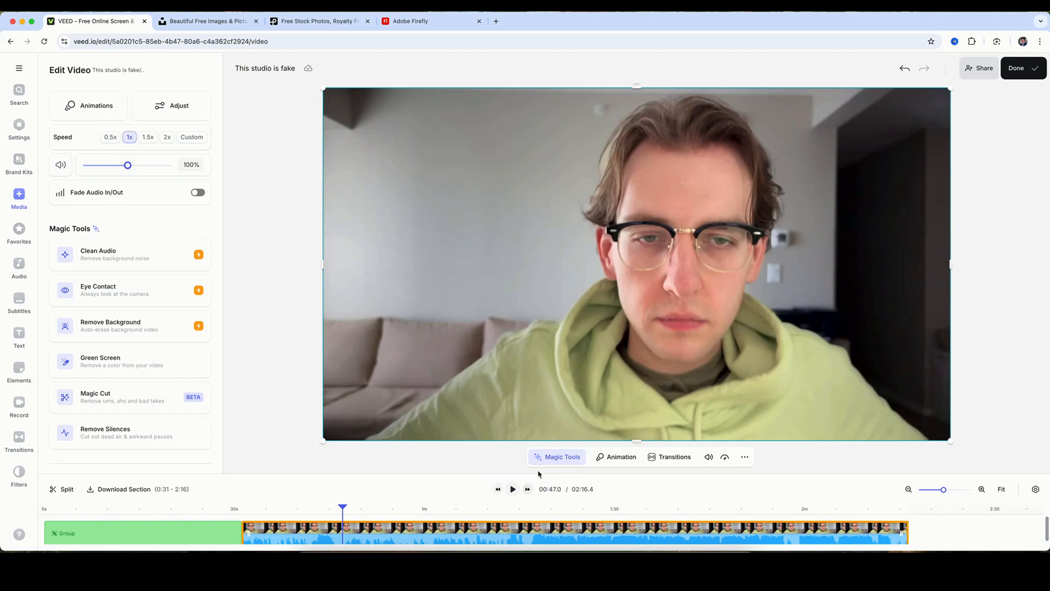
click(554, 458)
scroll(593, 408, down, 1)
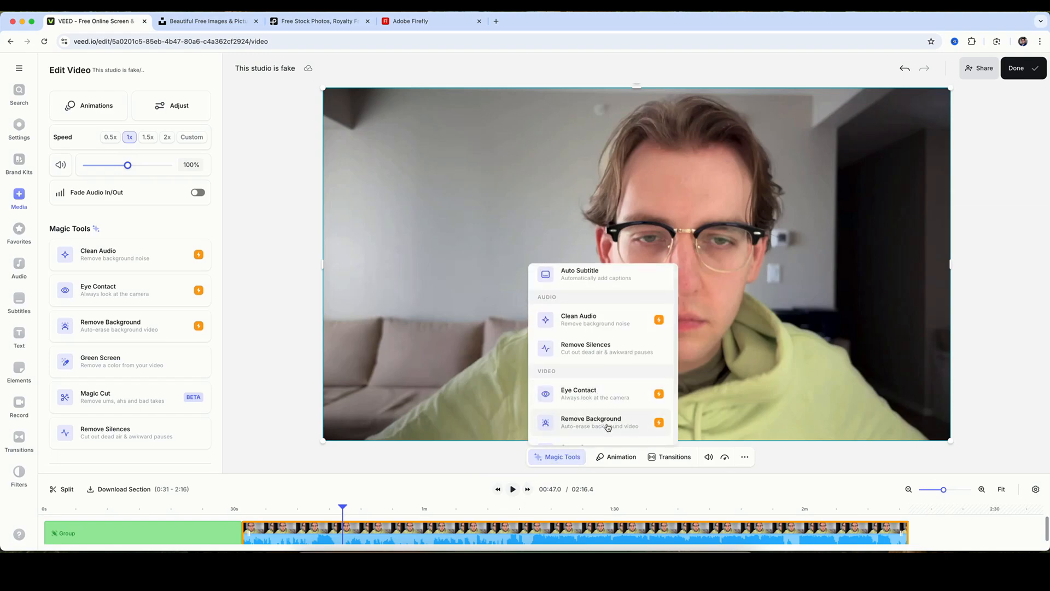
click(607, 427)
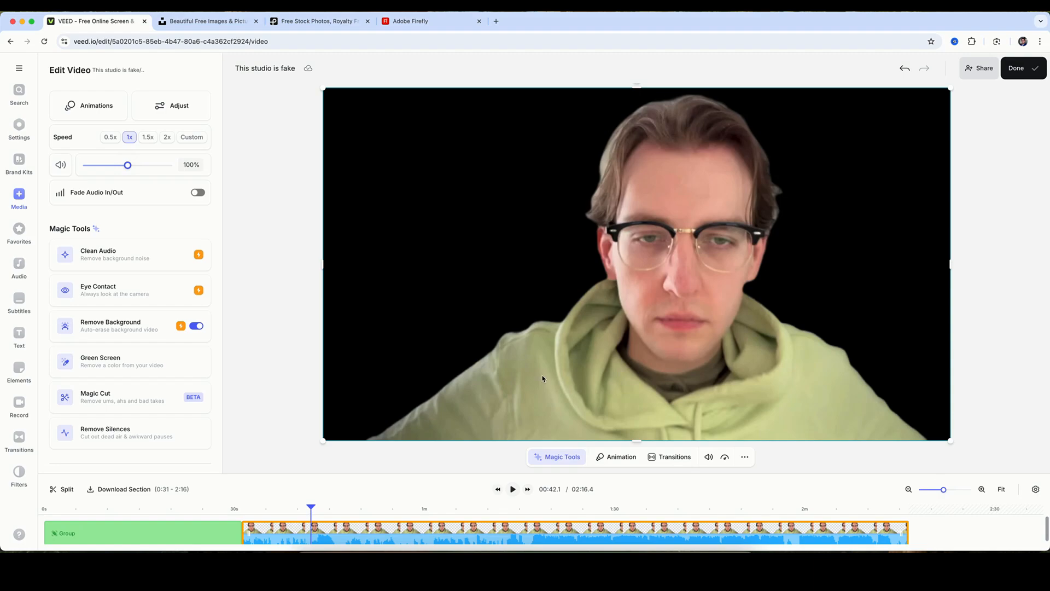
Scrub forward and back through the talking-head clip to check the cut-out around the person.
click(453, 510)
click(484, 515)
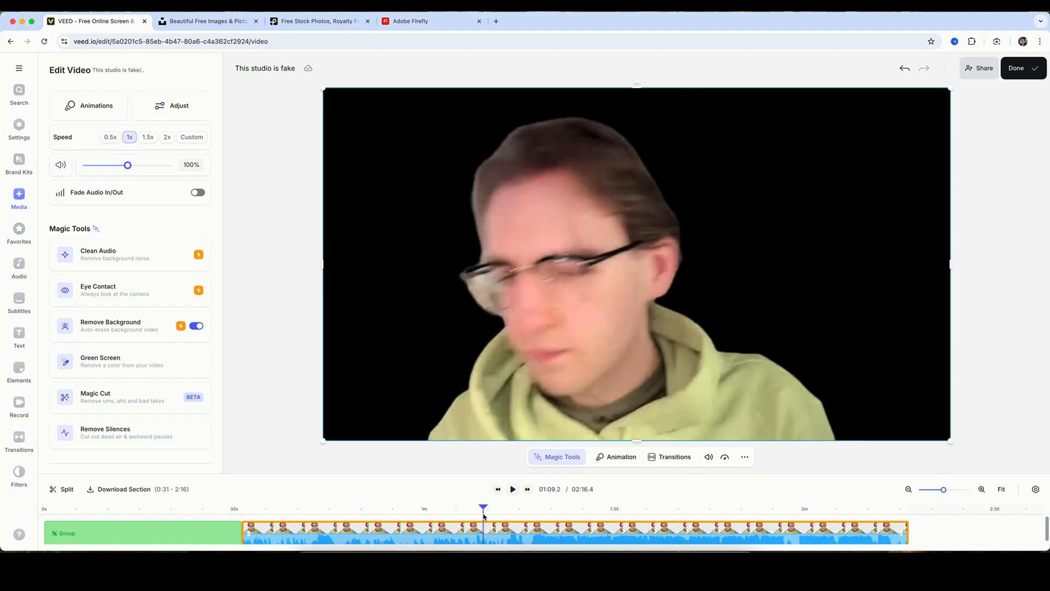
click(491, 517)
click(526, 520)
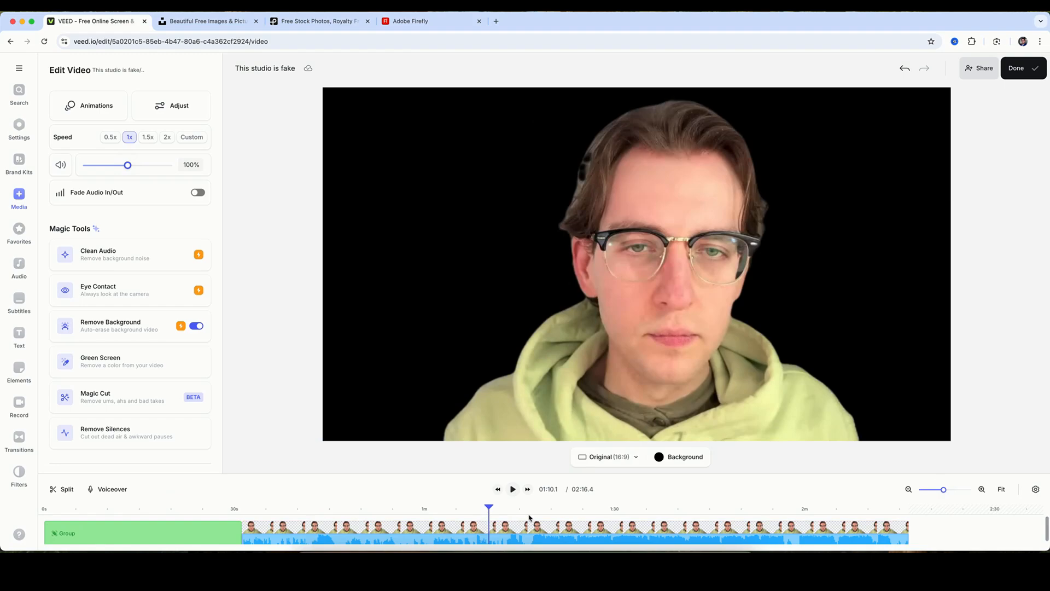
click(552, 516)
click(592, 515)
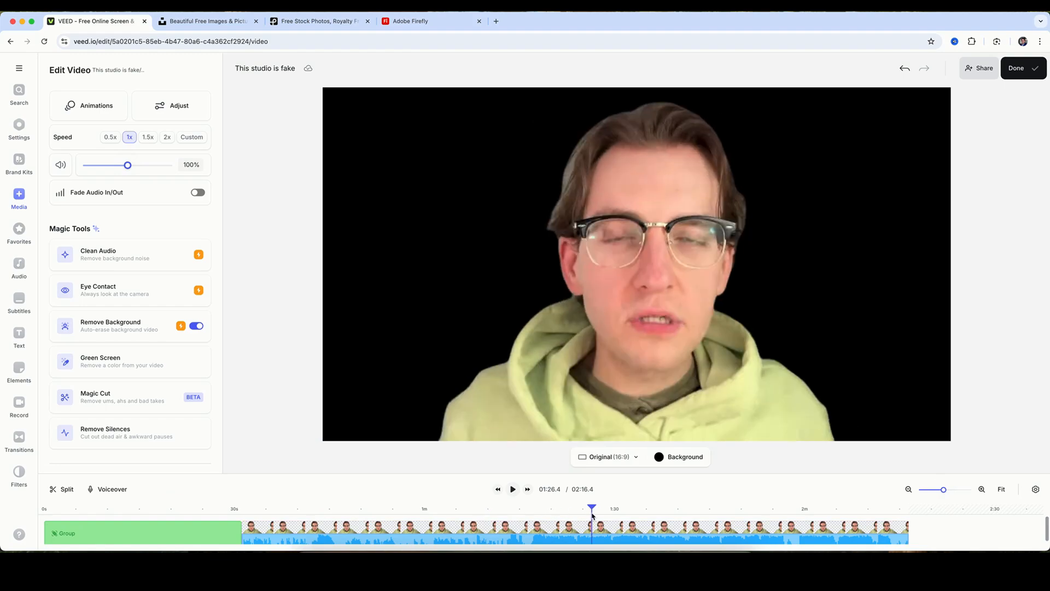
click(649, 514)
click(668, 515)
click(720, 515)
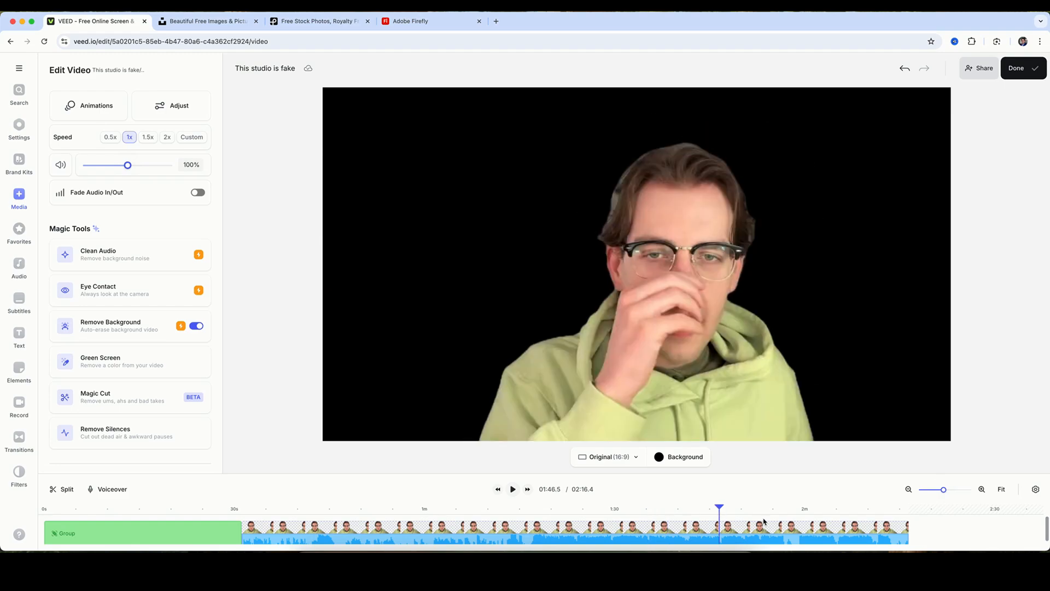
click(784, 515)
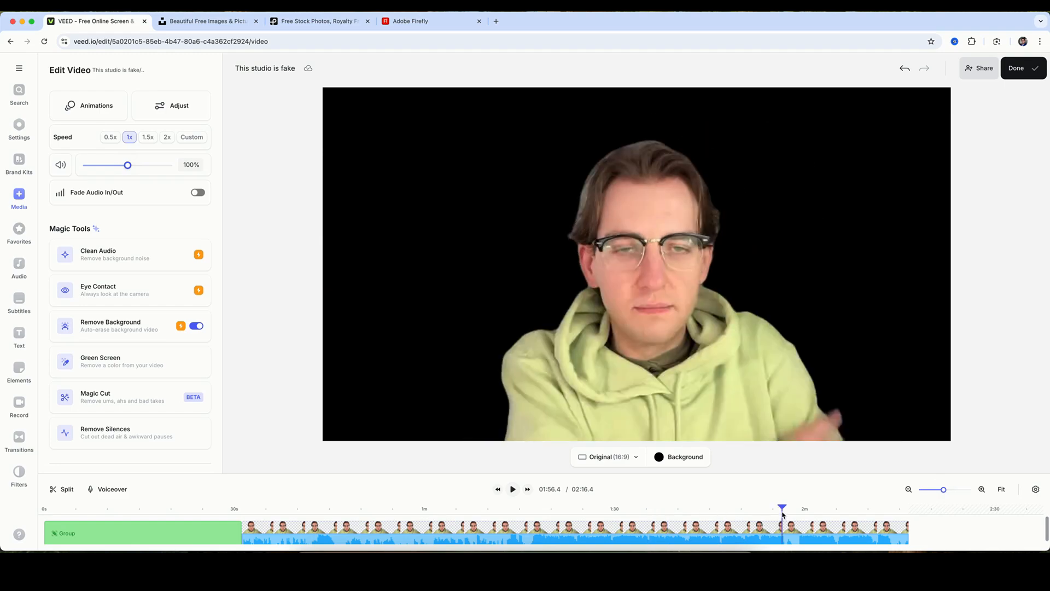
click(836, 511)
click(721, 514)
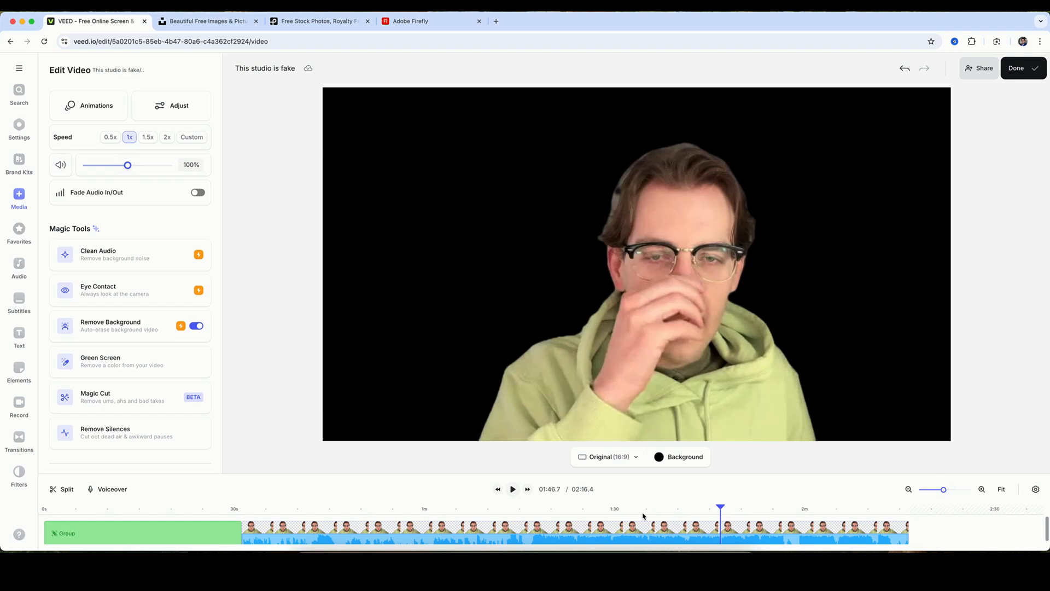
click(643, 514)
click(556, 514)
click(506, 514)
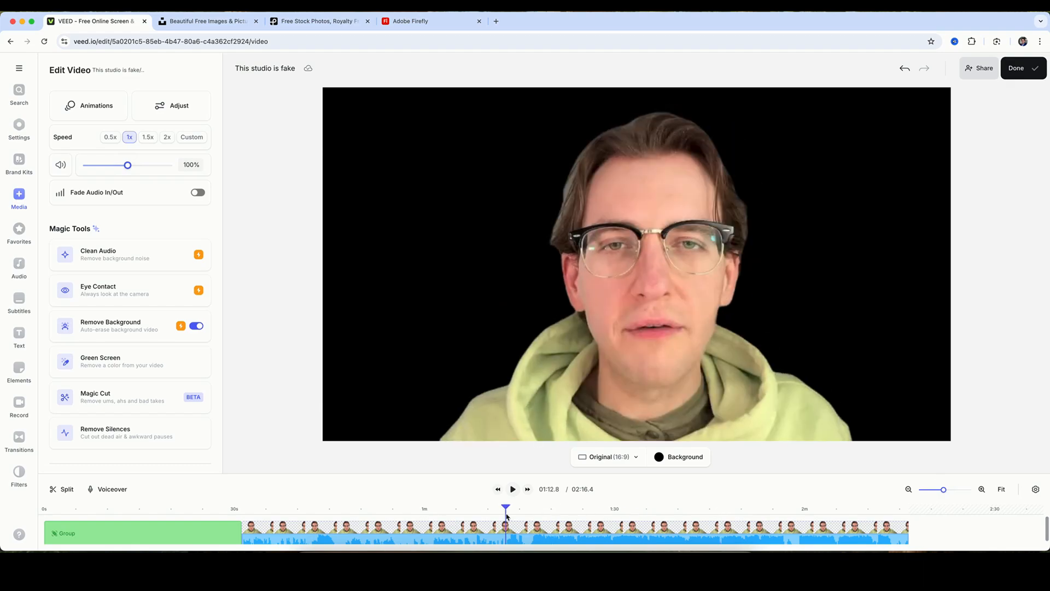
click(479, 514)
click(414, 513)
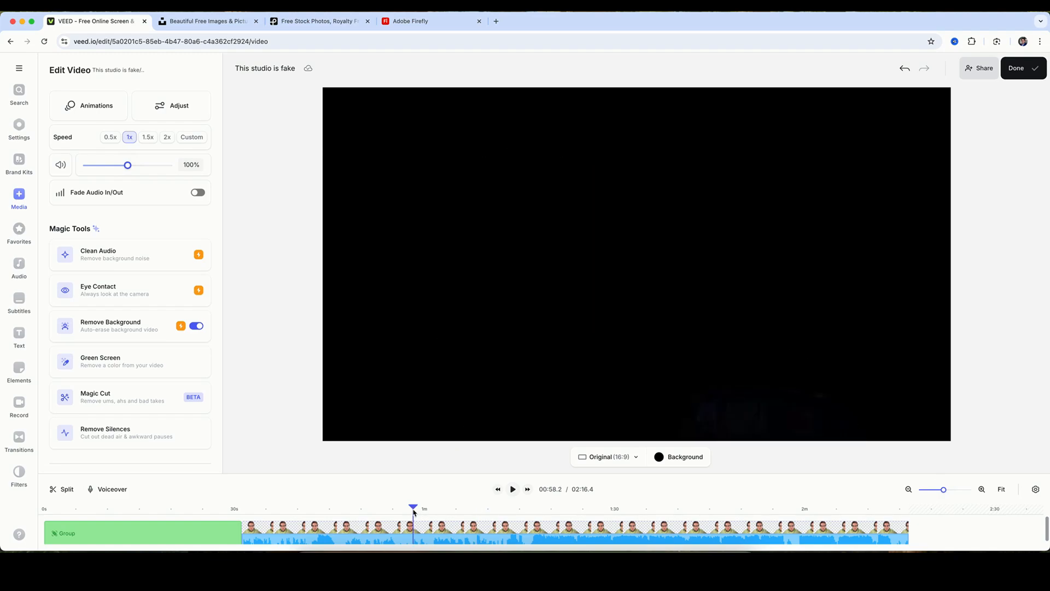
click(369, 513)
click(321, 513)
click(284, 513)
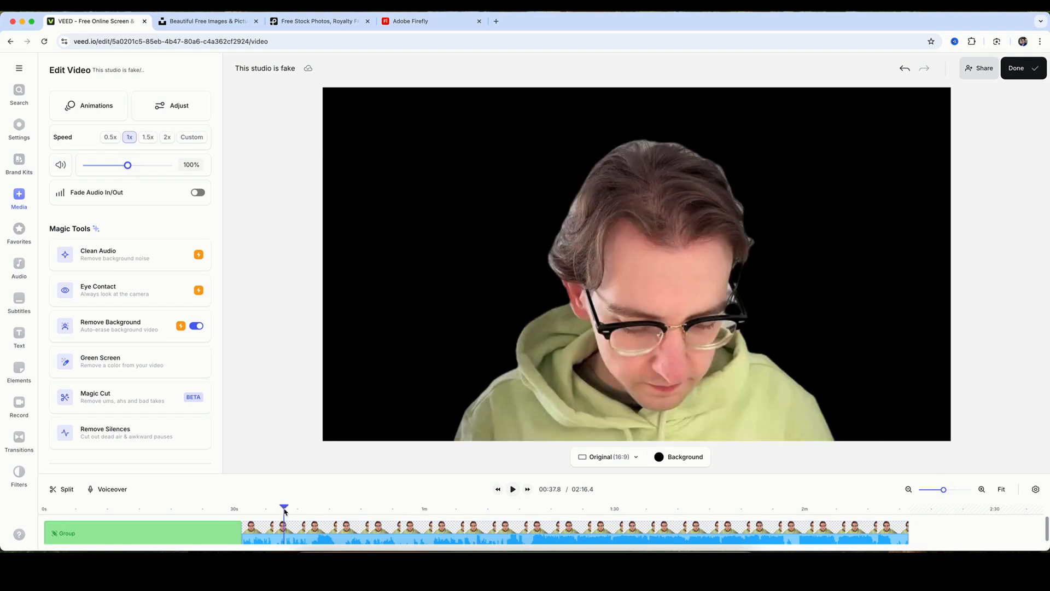
click(258, 512)
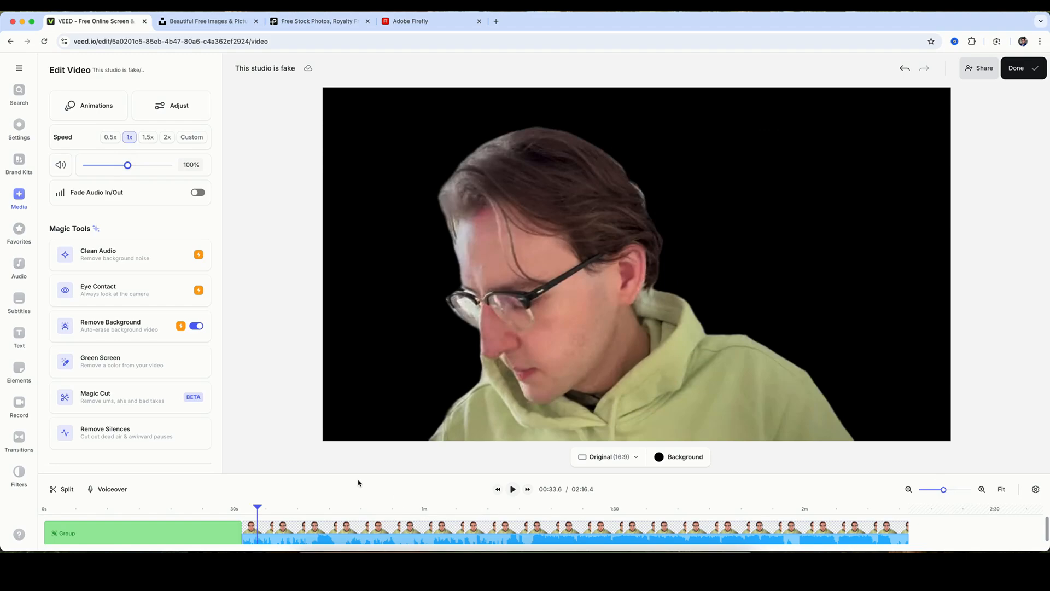
Add the modern interior image at 00:33.6 and move it to a track beneath the talking-head clip.
click(19, 198)
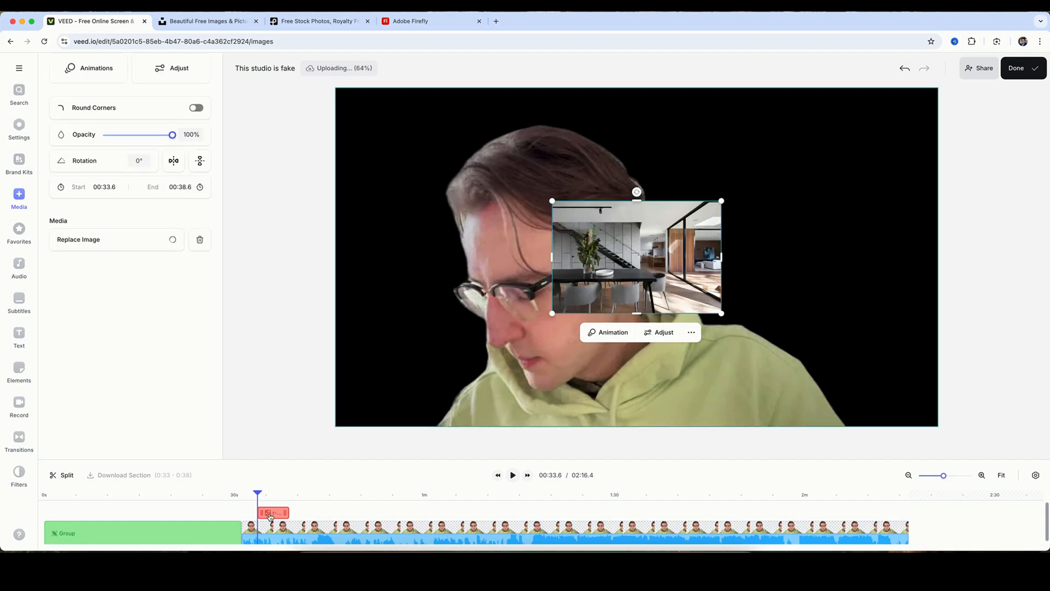
scroll(277, 516, down, 1)
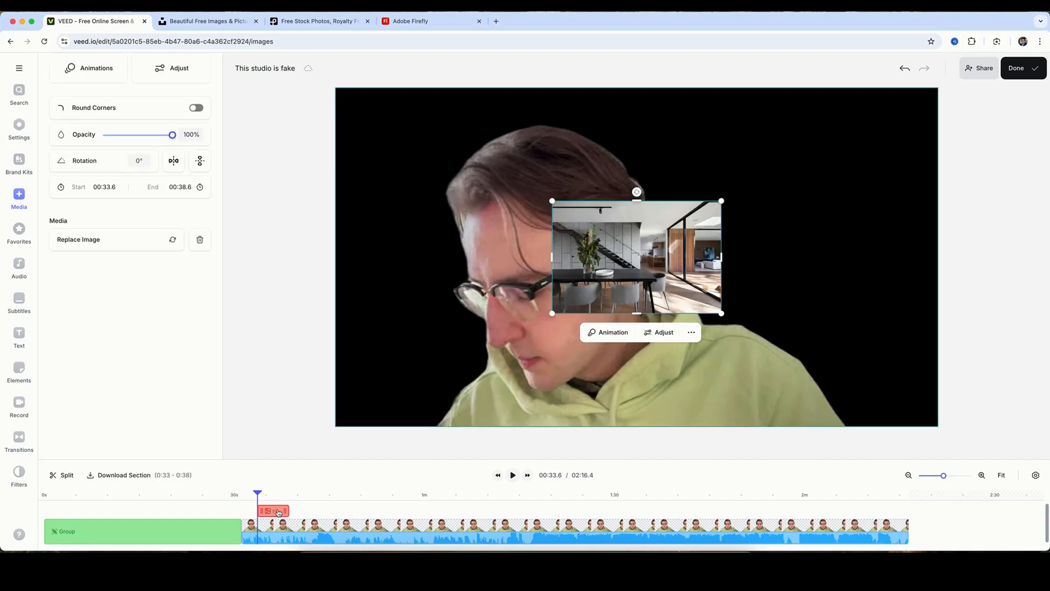
drag(276, 514, 277, 546)
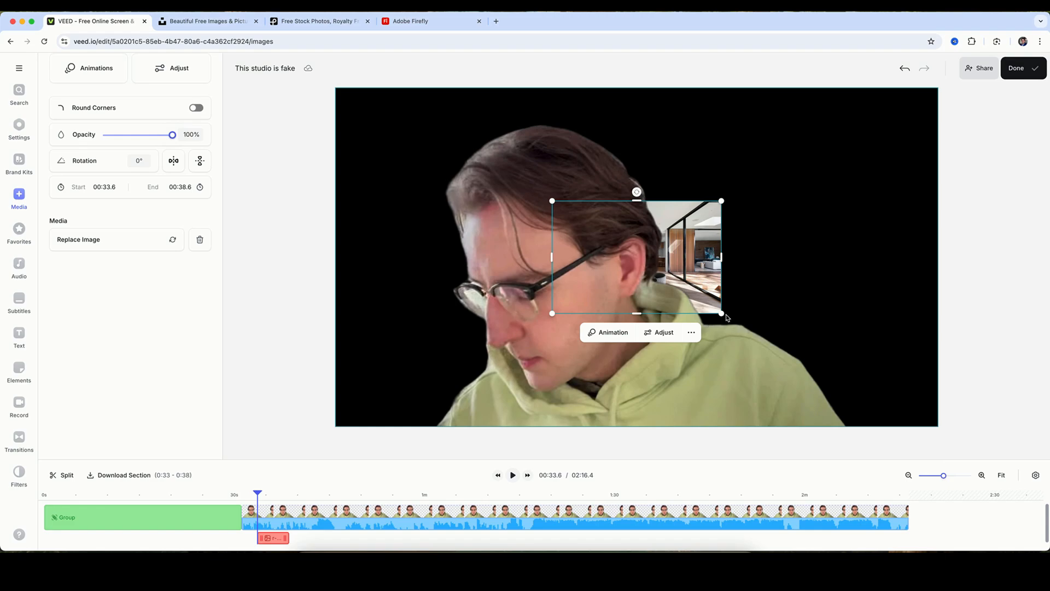
Enlarge the interior image behind the person and make it fill the whole canvas.
drag(722, 315, 899, 431)
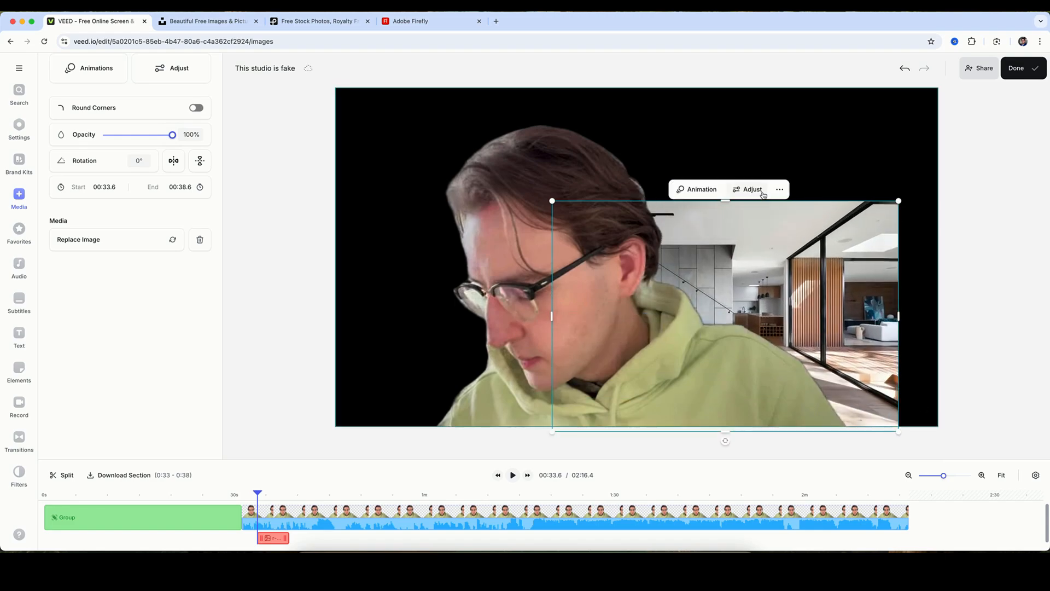
click(780, 189)
click(759, 213)
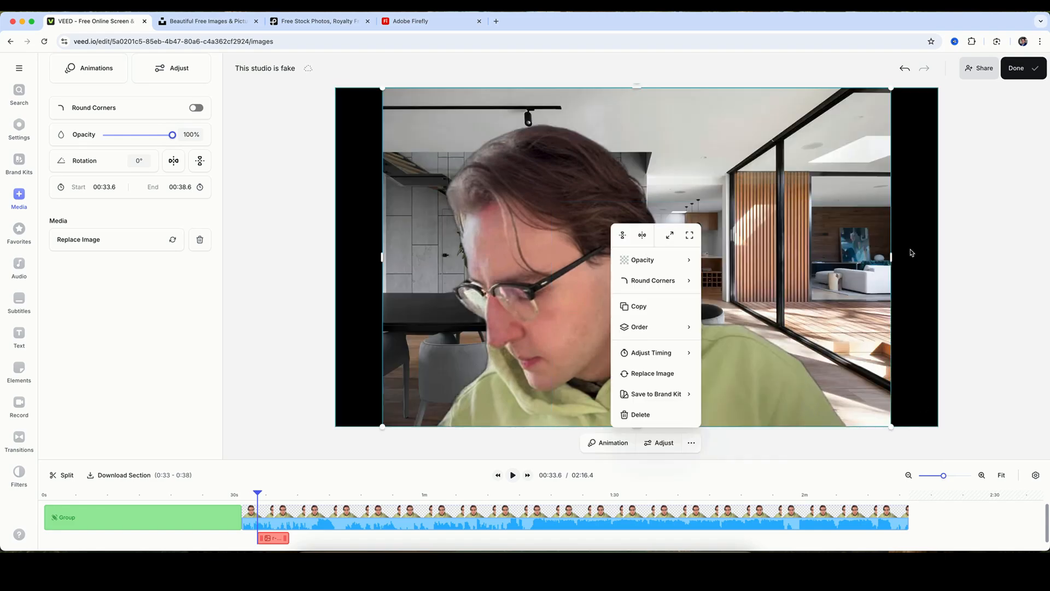
click(689, 235)
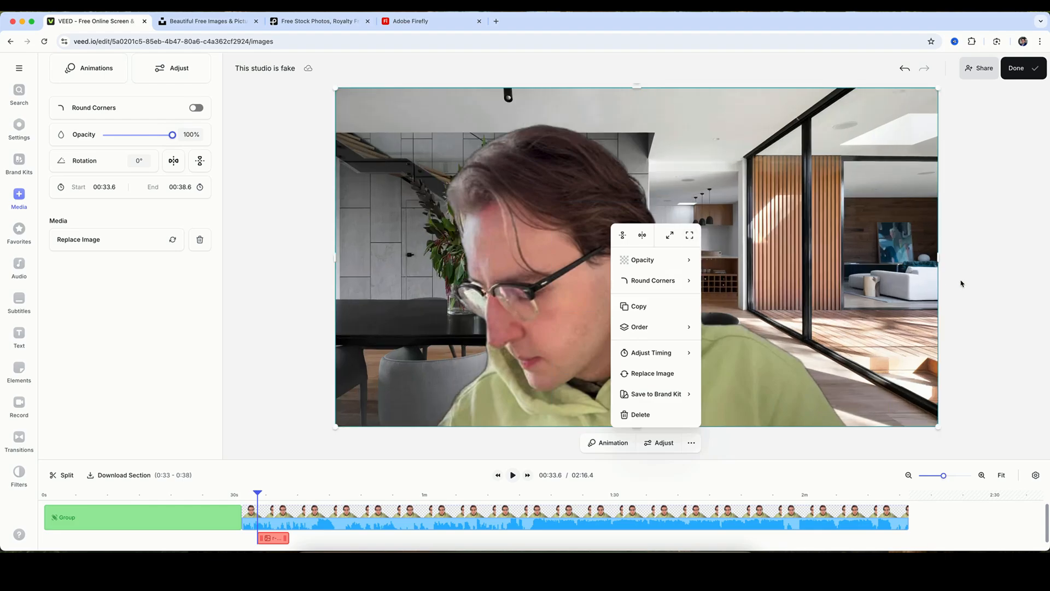
Extend the interior image to run from 00:31.1 to 02:16.4 under the whole talking-head clip, and preview the composite.
click(333, 501)
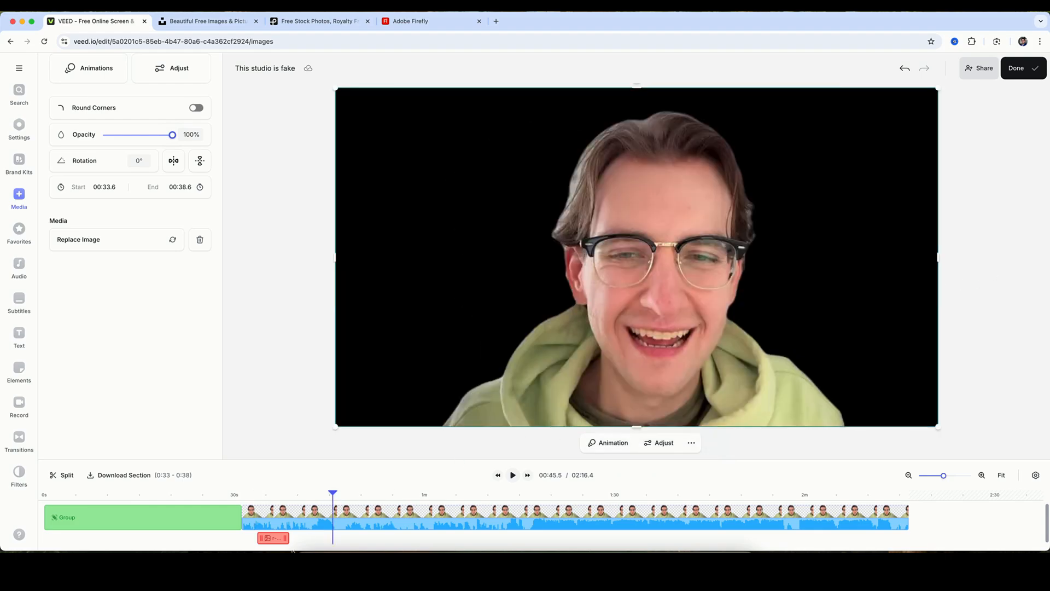
drag(276, 544, 906, 538)
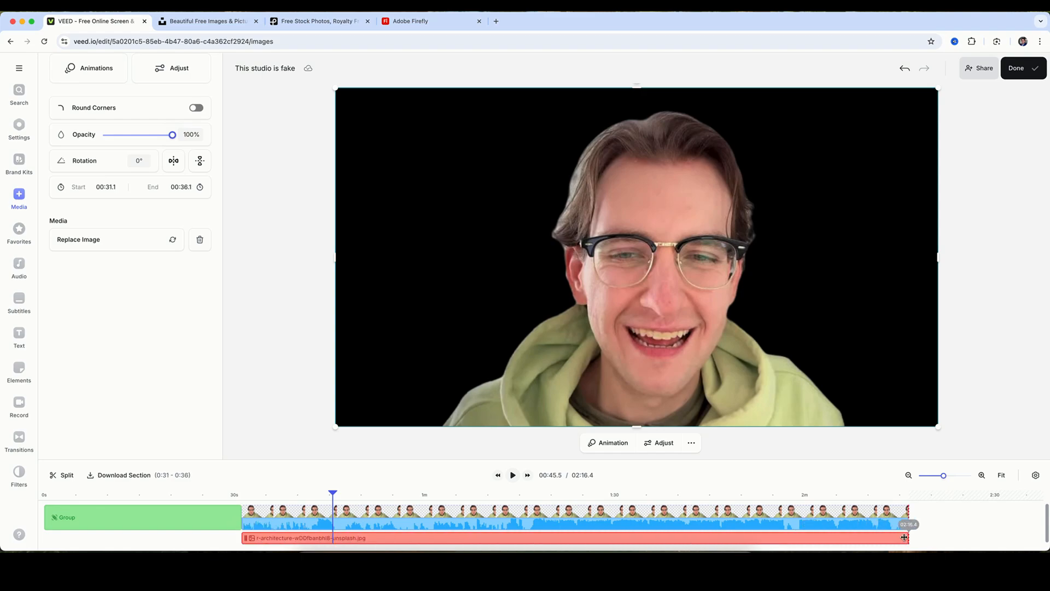
click(298, 498)
click(257, 498)
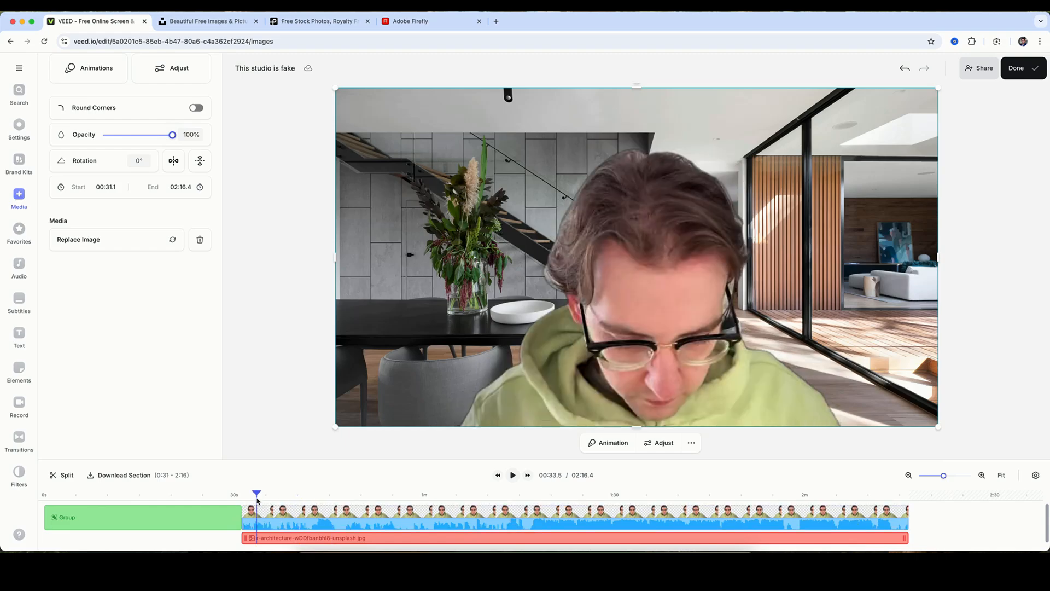
click(318, 497)
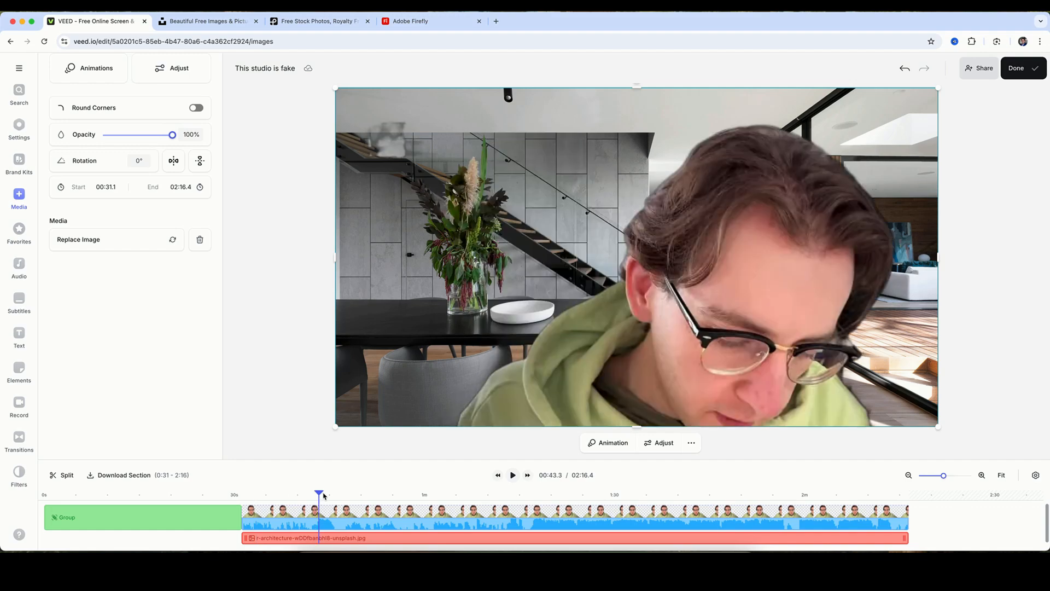
Compare the interior composite at several points with the grouped opening section at 00:15.2, returning to 00:35.3.
click(363, 495)
click(383, 497)
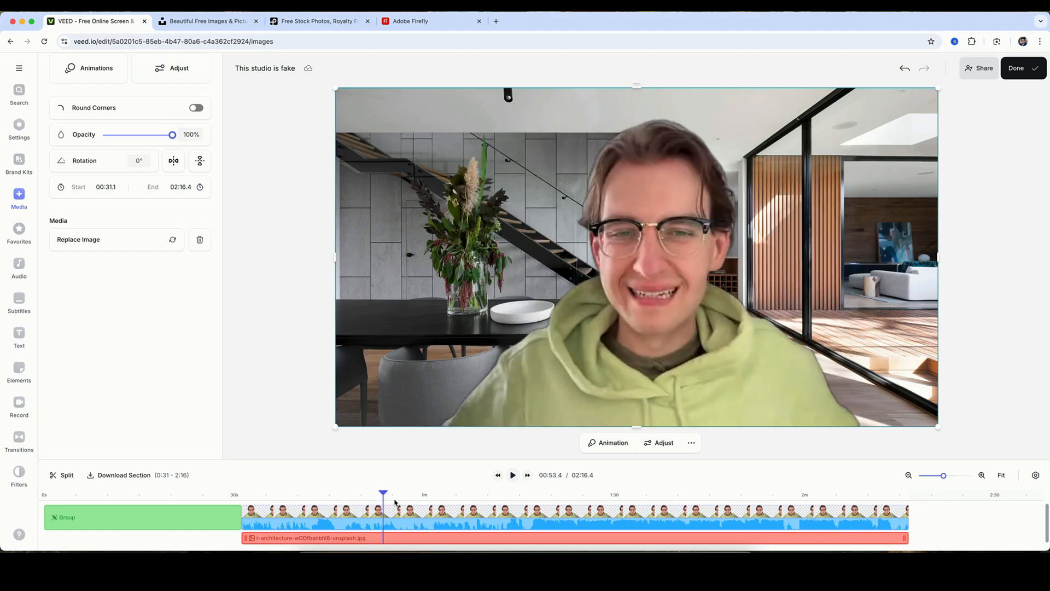
click(403, 498)
click(141, 494)
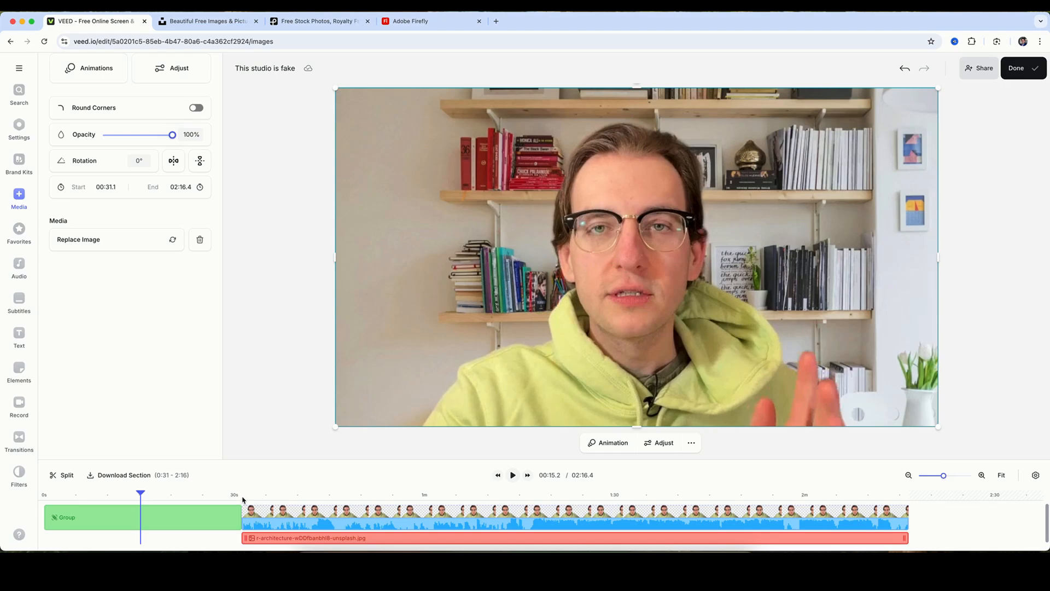
click(269, 495)
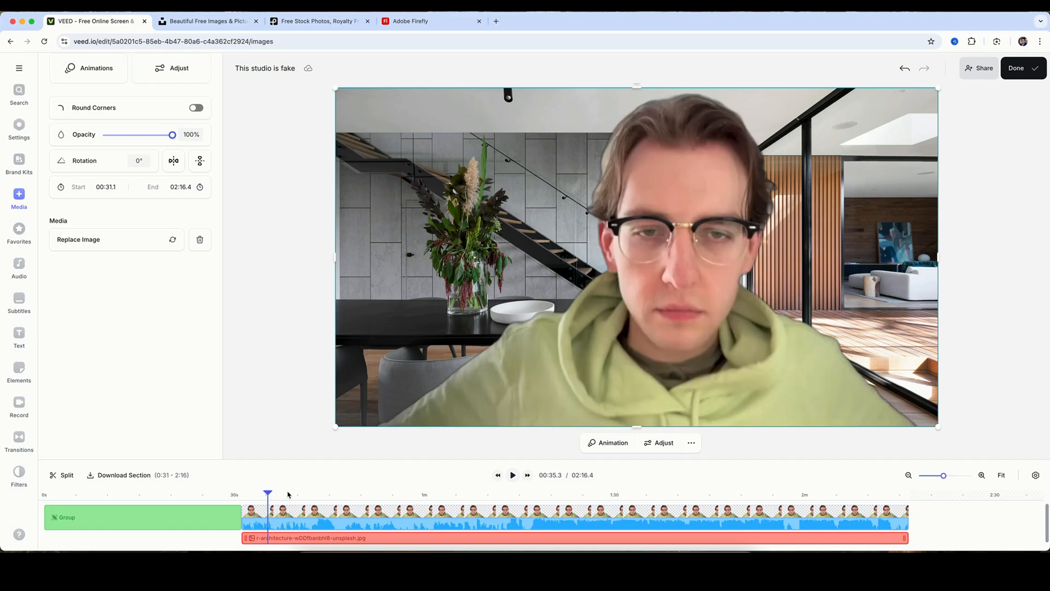
Play the interior composite from 00:35.3 and from about 00:46.7 to check the cut-out edges while the person moves.
click(513, 476)
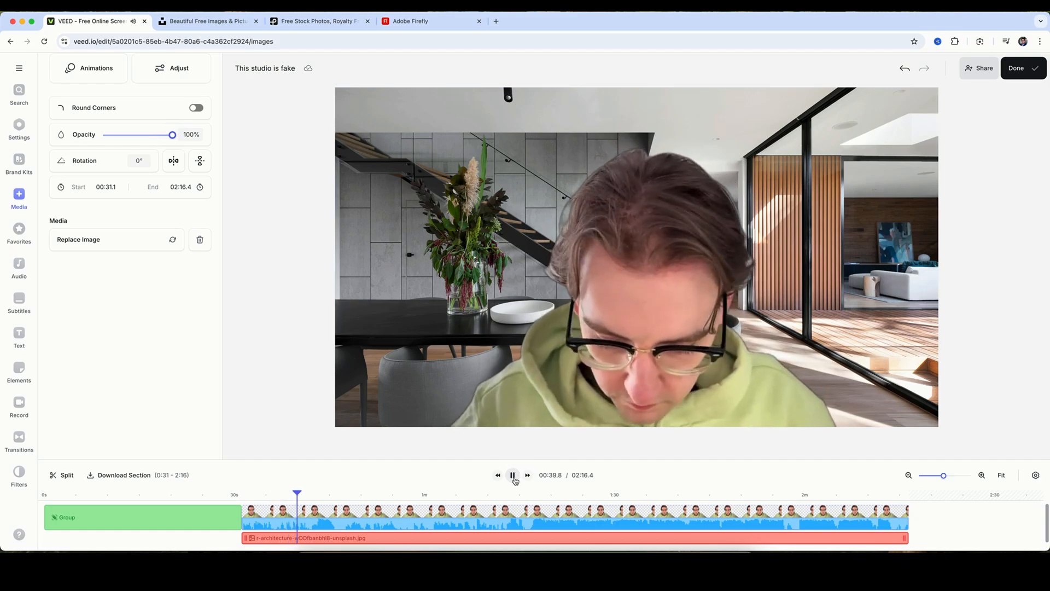
click(513, 475)
click(343, 515)
click(343, 499)
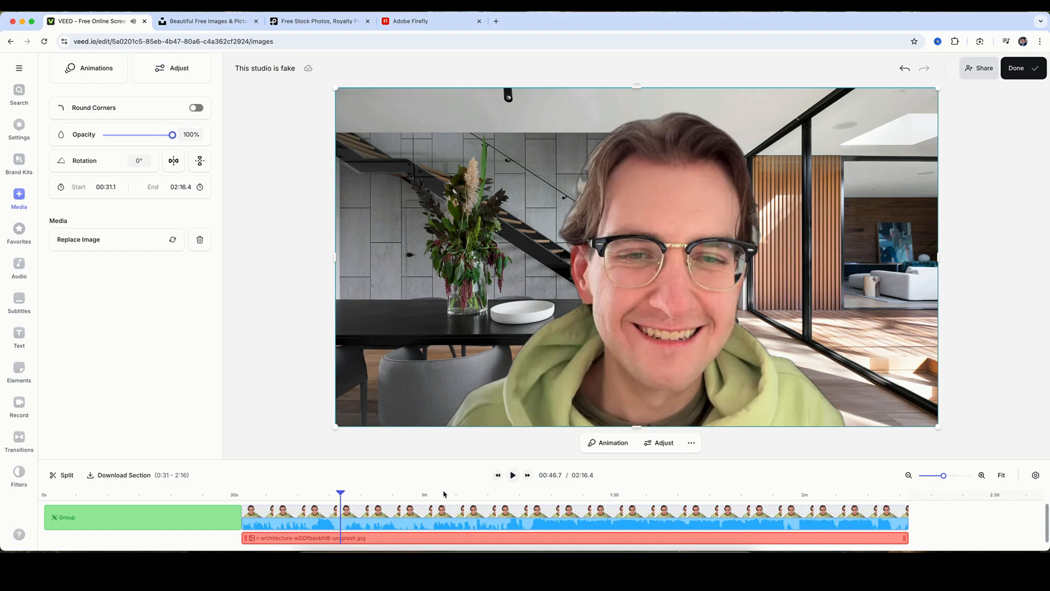
click(513, 480)
click(730, 256)
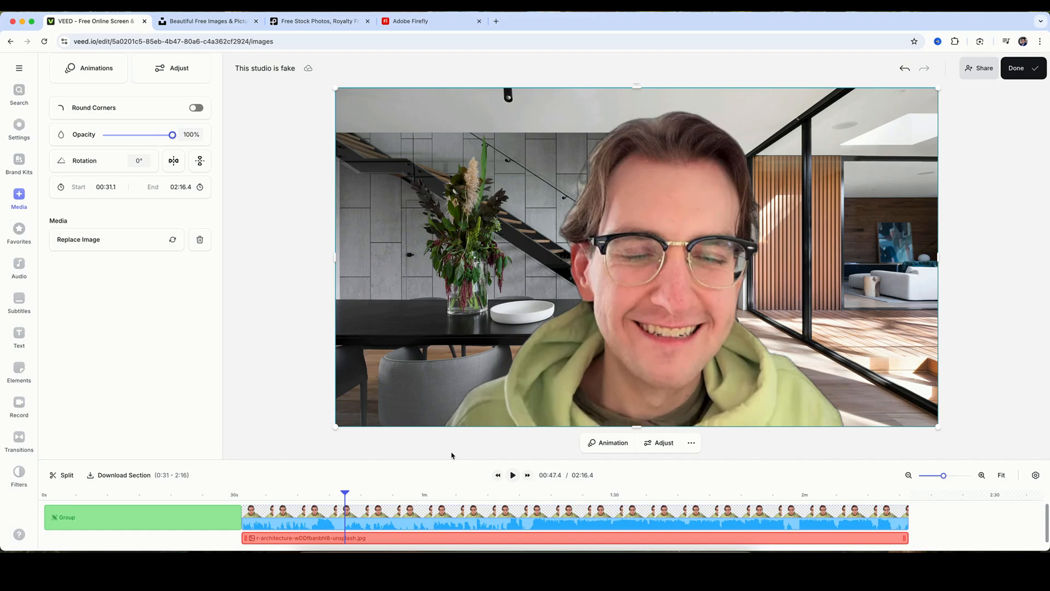
Spot-check the cut-out further along the talking-head clip at 01:05.7 and in a short playback from about 01:09.5.
click(422, 501)
click(463, 501)
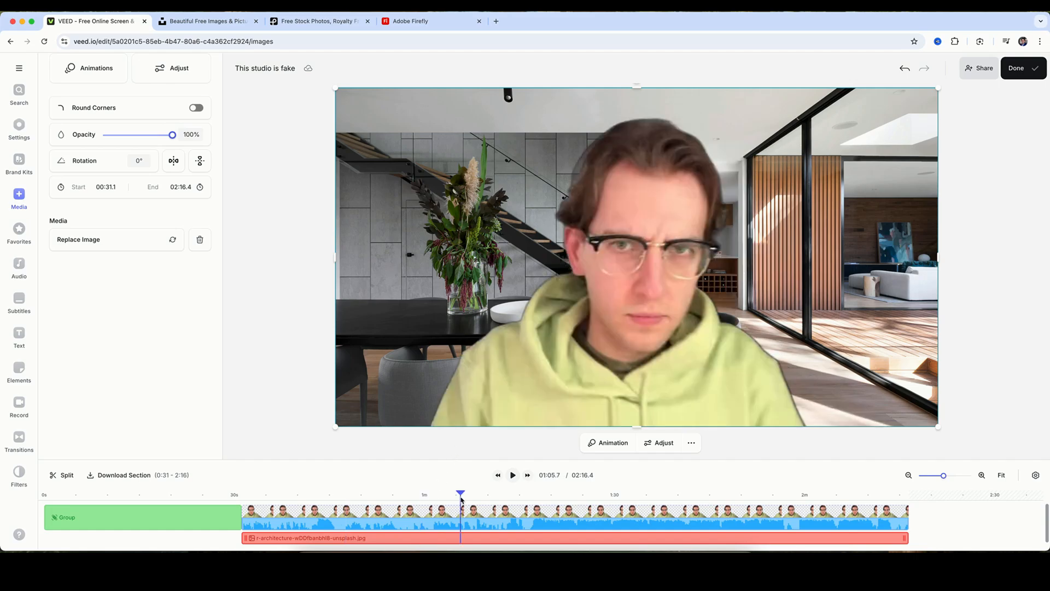
click(485, 501)
click(513, 474)
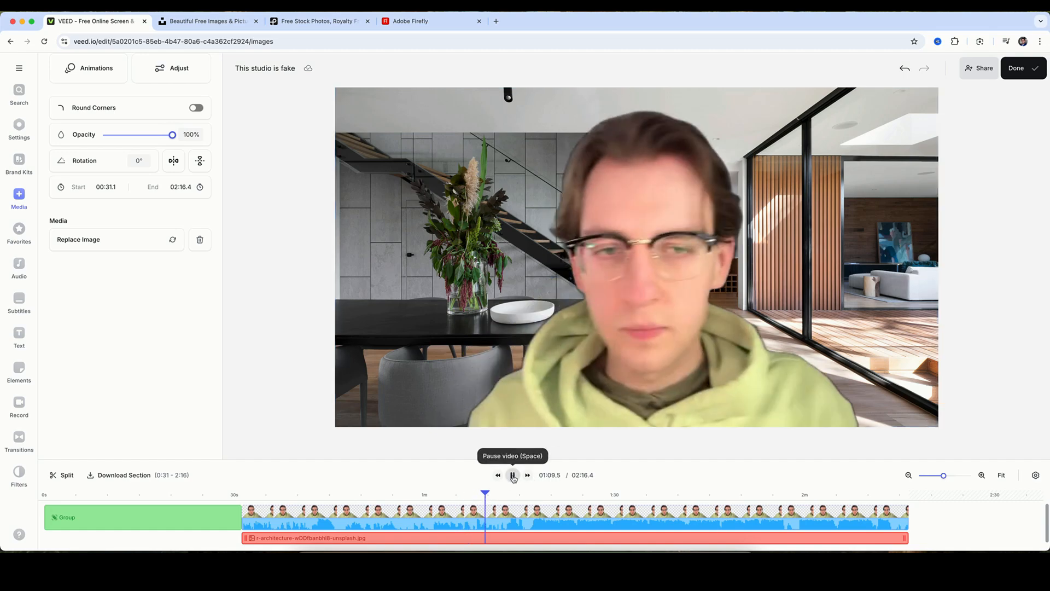
click(513, 475)
Review the different backgrounds in the grouped opening section by playing from 00:19.8 and scrubbing back to 00:05.3 and 00:02.6.
click(170, 495)
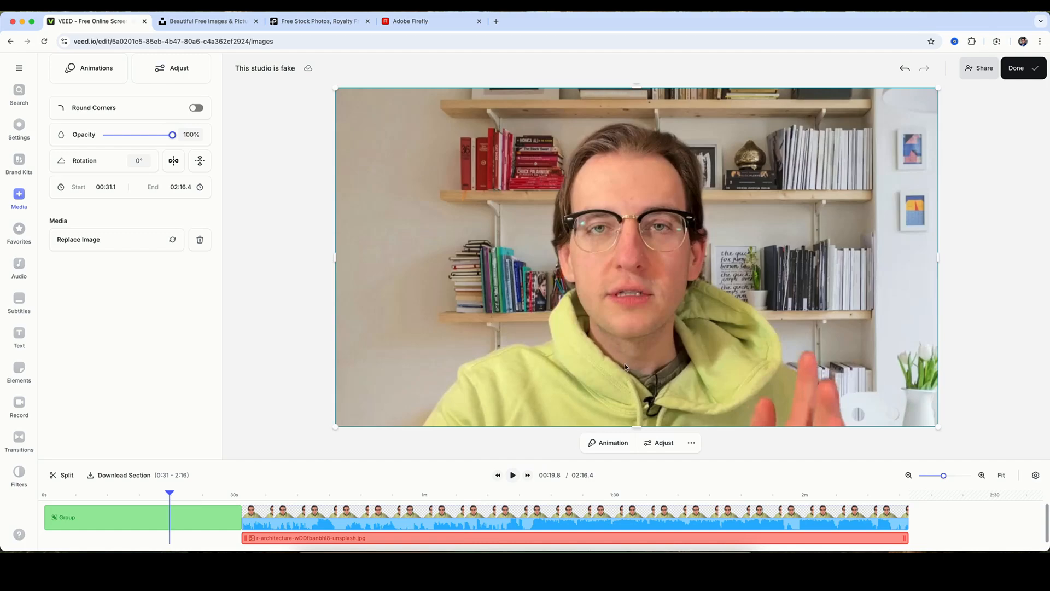
click(513, 475)
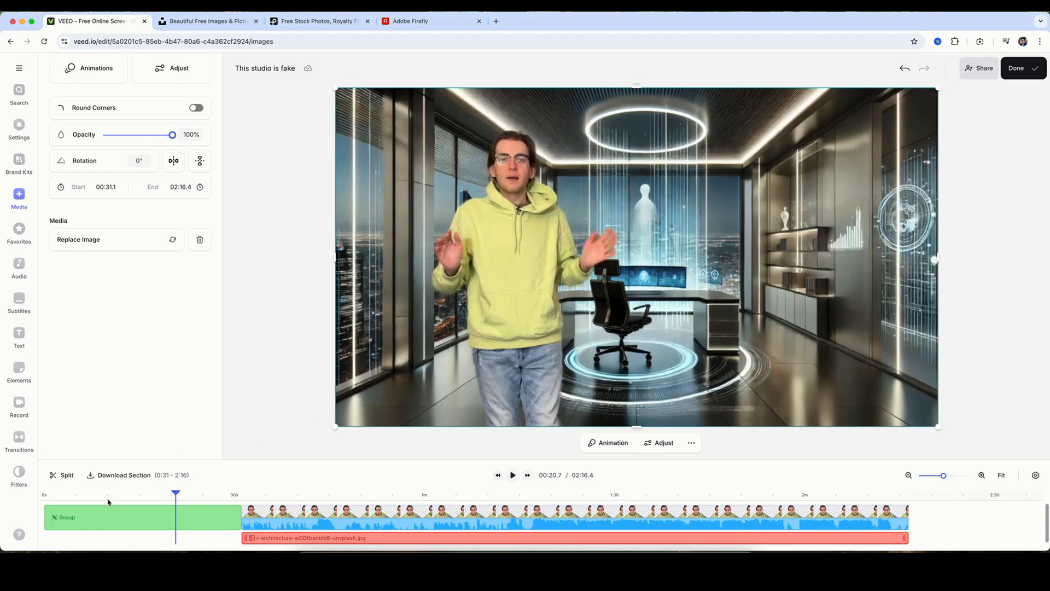
click(60, 496)
drag(62, 497, 79, 496)
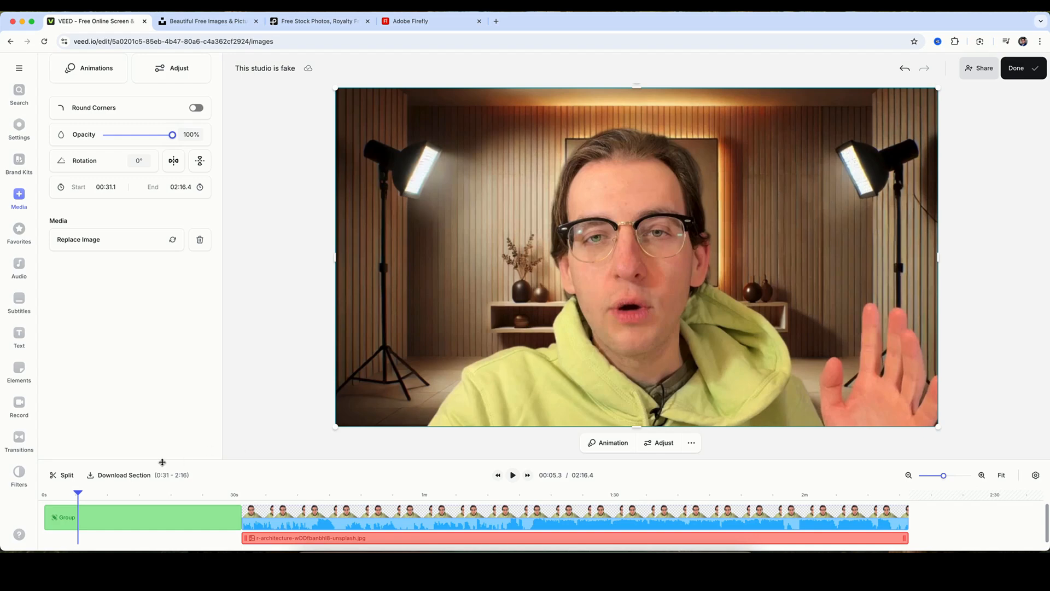
click(173, 496)
drag(210, 502, 61, 496)
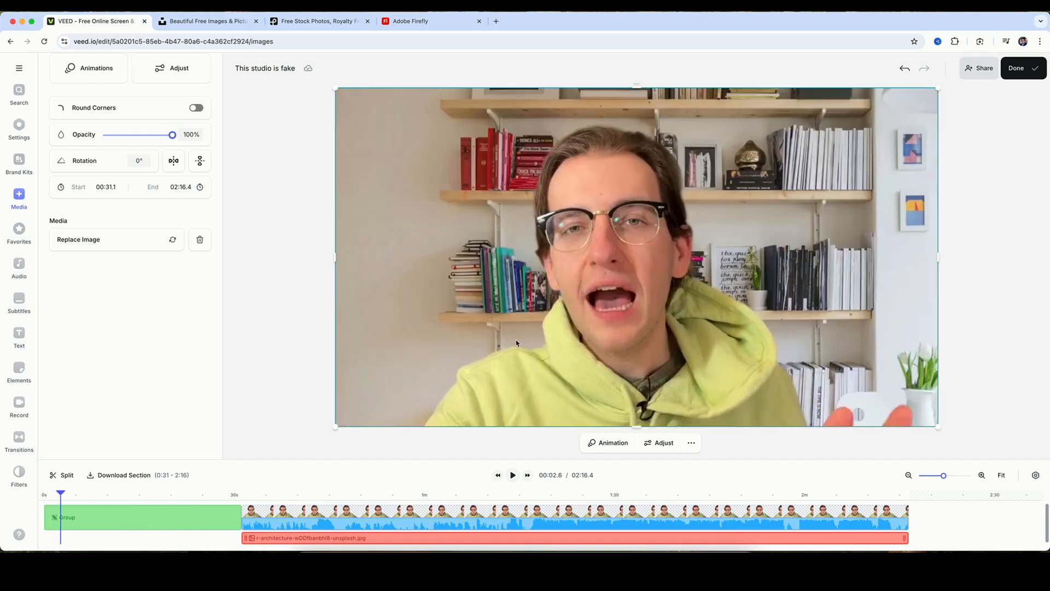